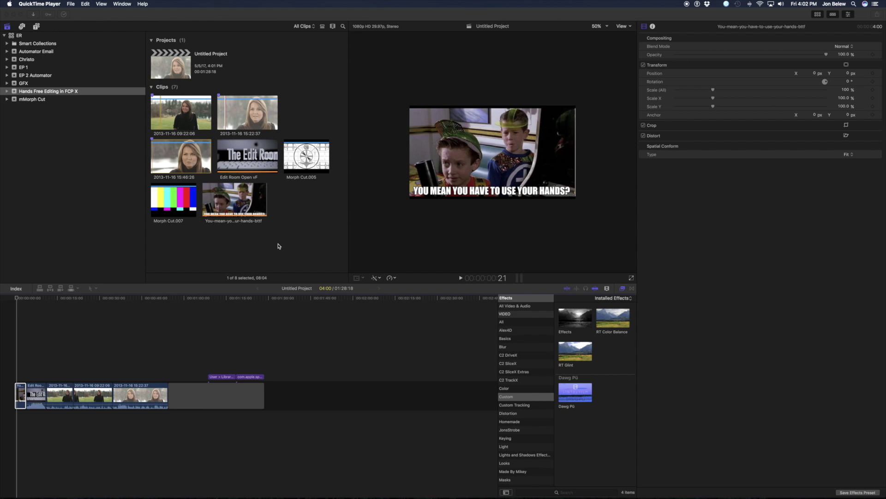
# Step: Turn on dictation with the Fn Fn shortcut so the microphone HUD appears
pyautogui.press('fn')
pyautogui.press('fn')
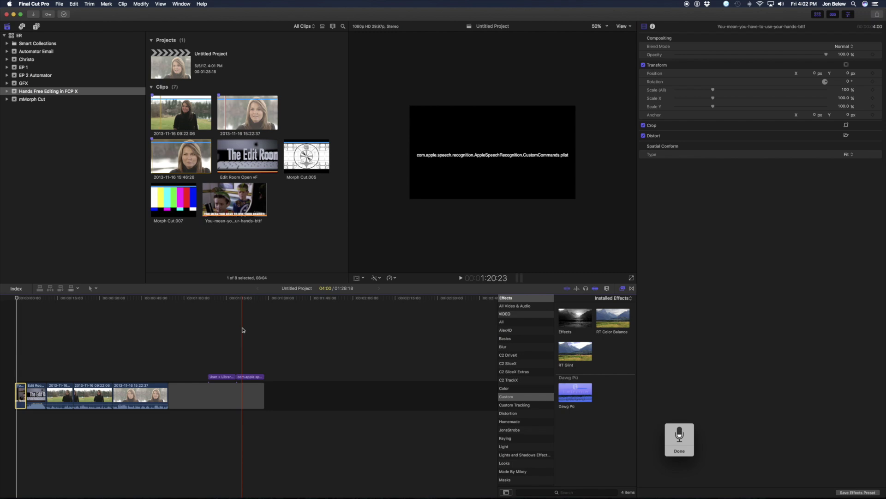
pyautogui.press('super+1')
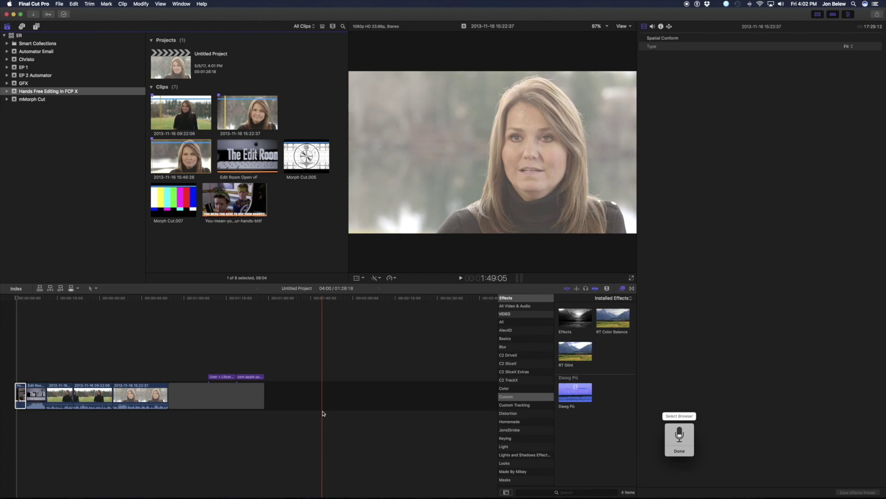
pyautogui.press('Down')
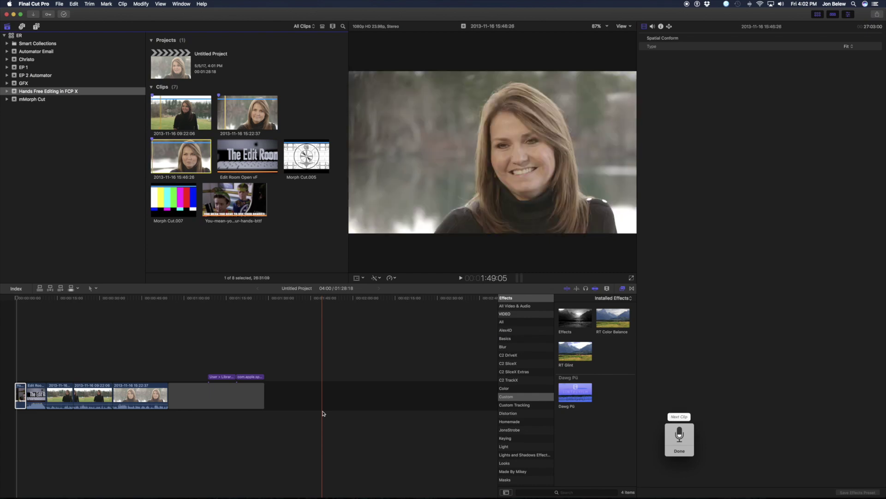
pyautogui.press('space')
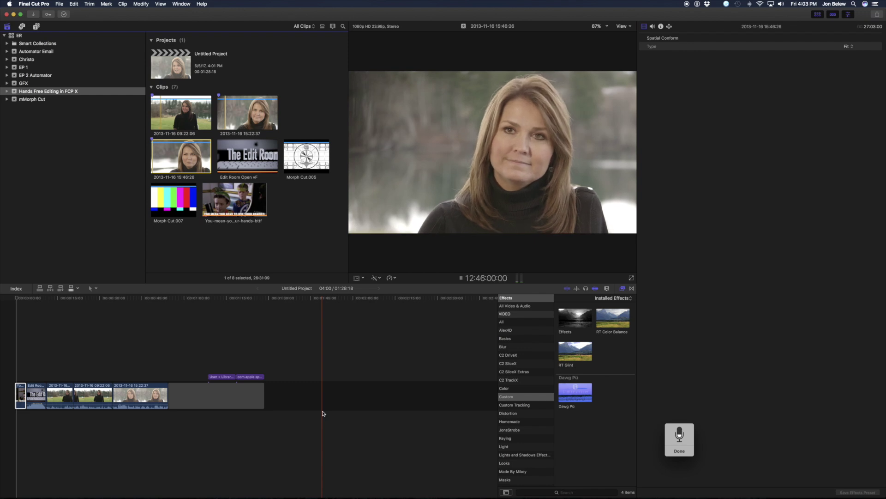
pyautogui.press('space')
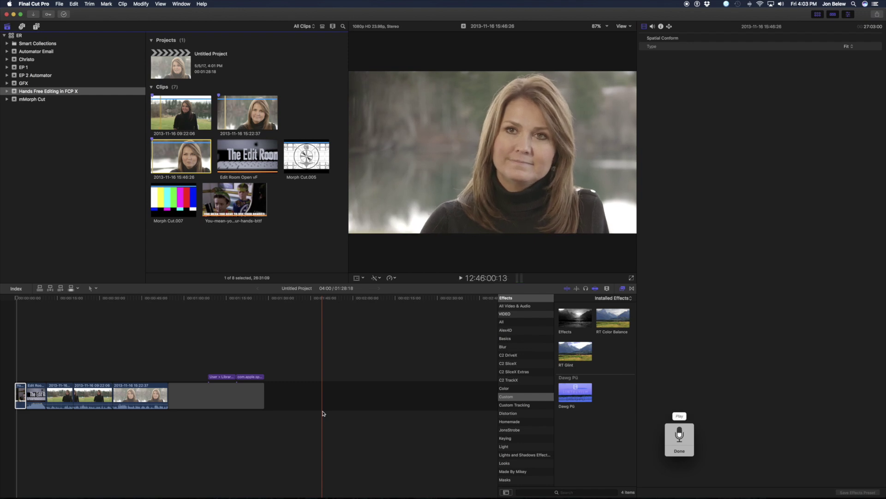
# Step: Mark in and out points on the clip and append that range to the timeline end
pyautogui.press('i')
pyautogui.press('space')
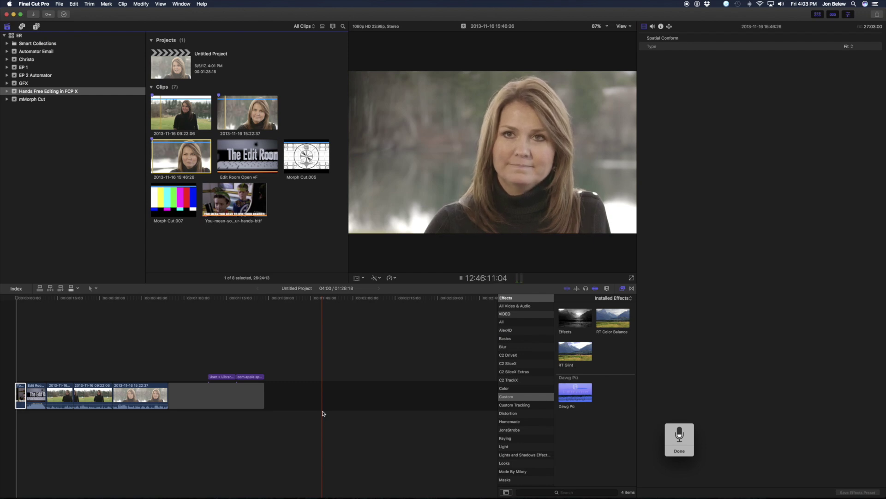
pyautogui.press('o')
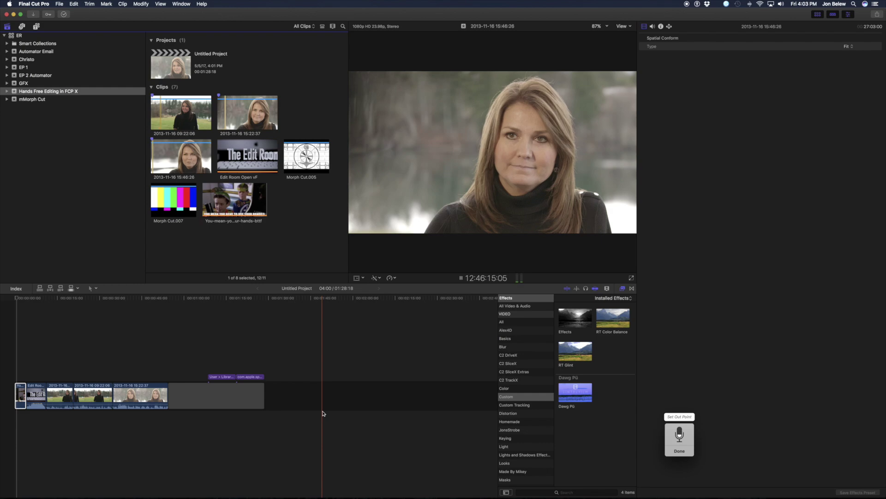
pyautogui.press('e')
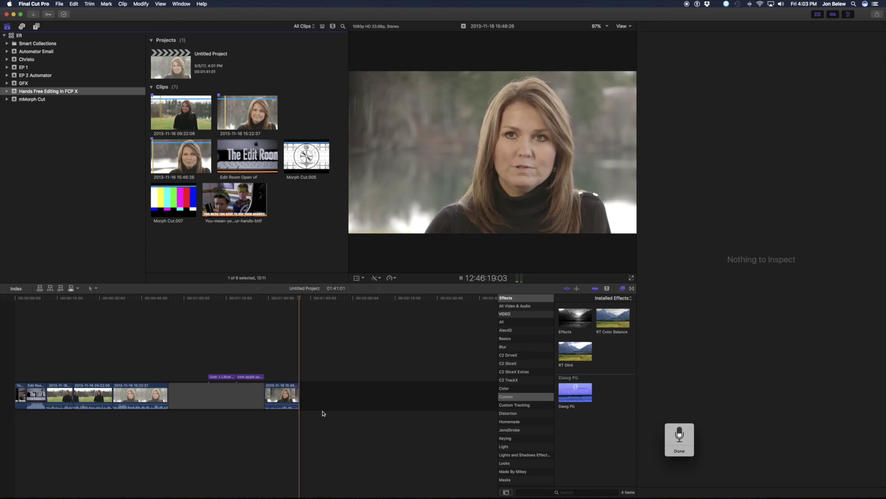
pyautogui.press('space')
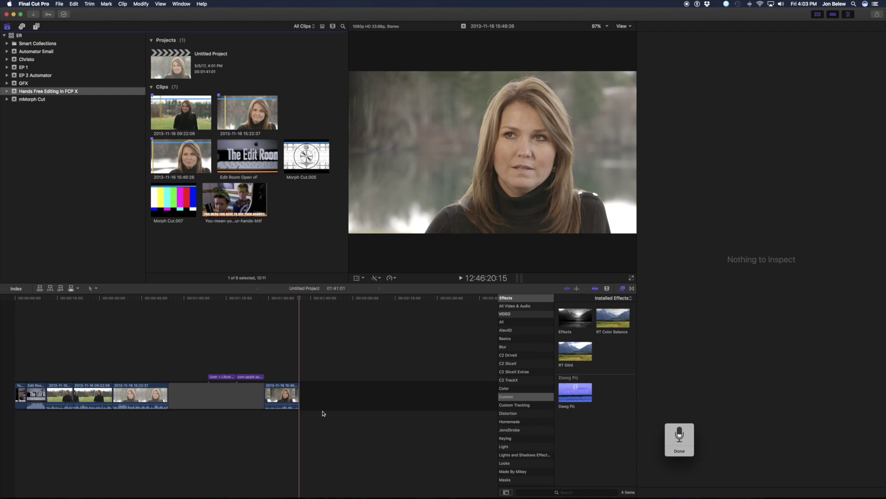
pyautogui.press('super+2')
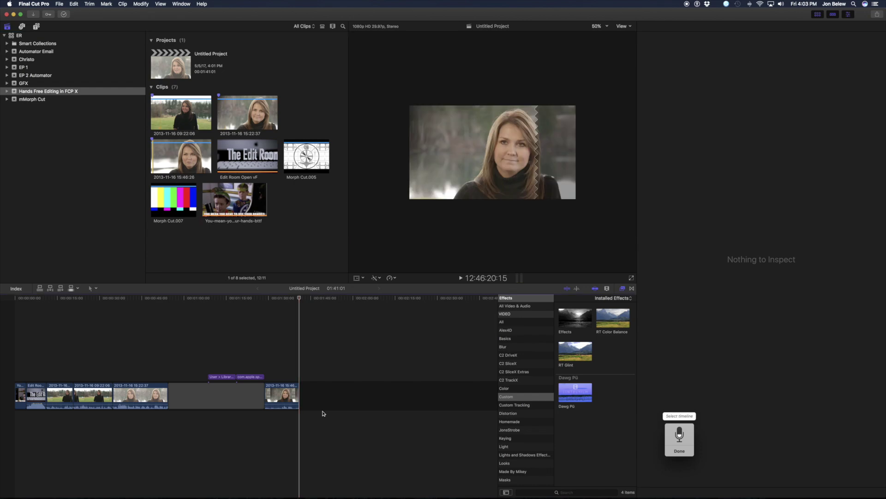
pyautogui.press('super+Left')
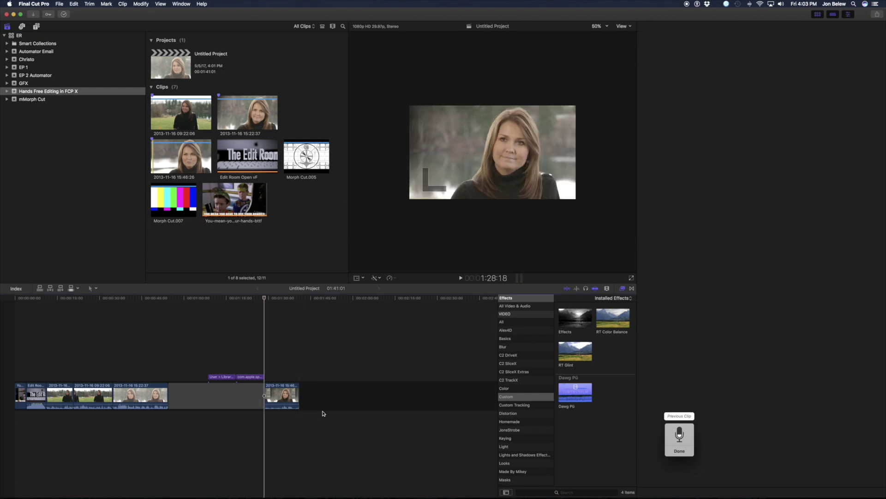
pyautogui.press('c')
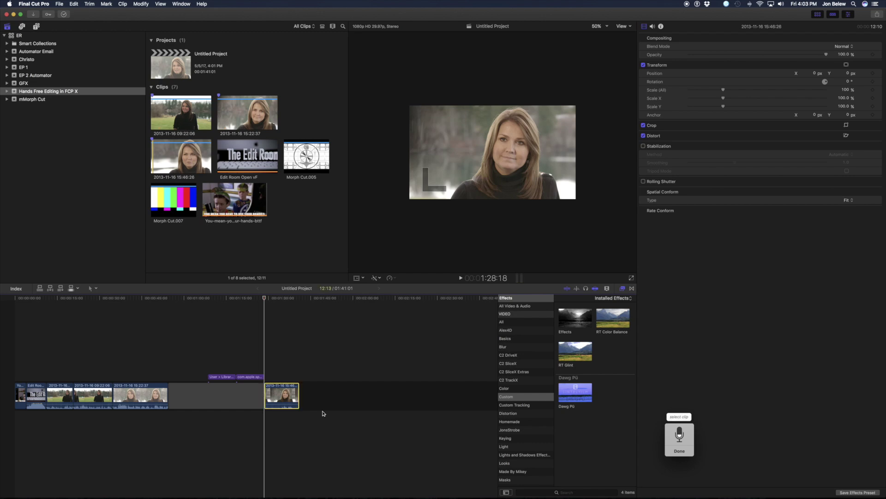
pyautogui.press('Delete')
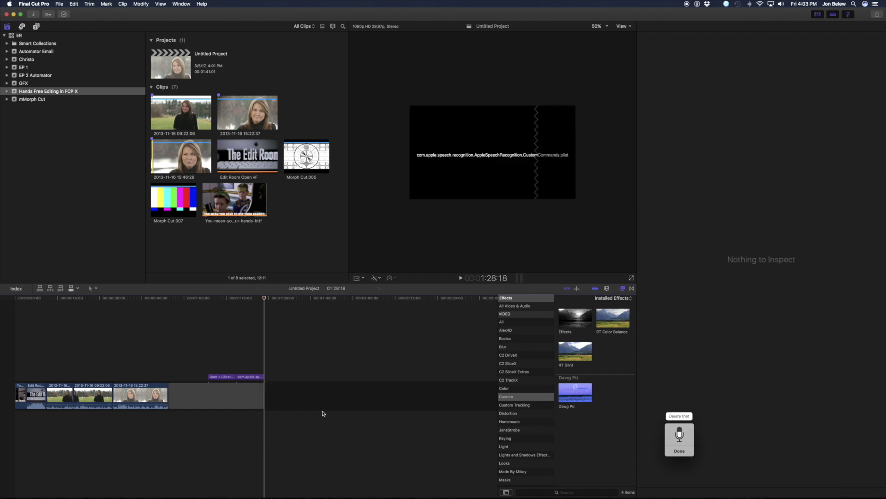
pyautogui.press('Up')
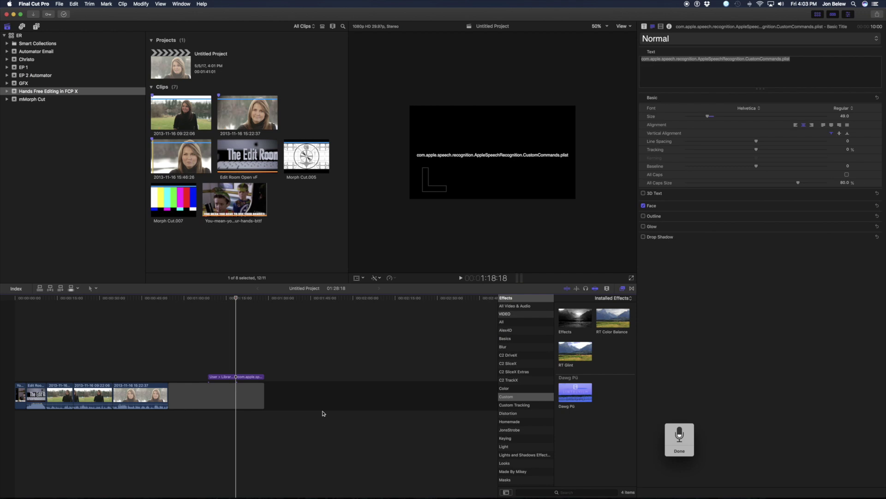
# Step: Delete the opening meme still from the start of the timeline
pyautogui.press('Home')
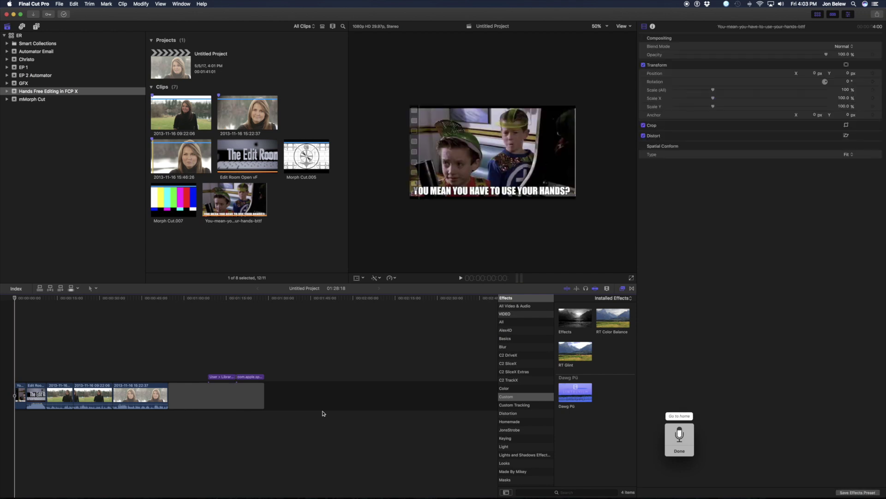
pyautogui.press('c')
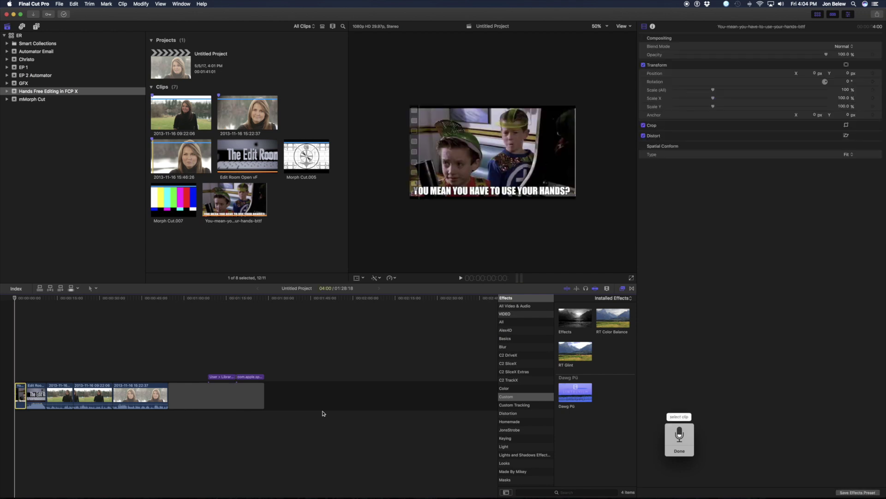
pyautogui.press('Delete')
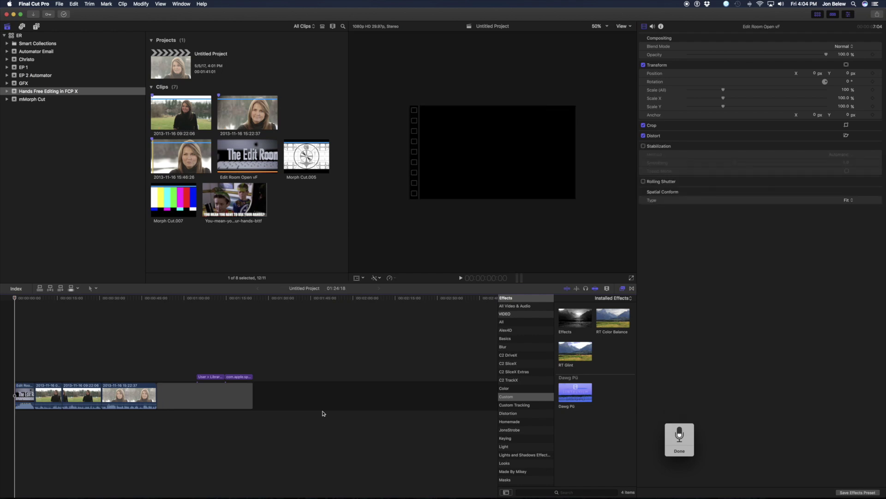
# Step: Strip Light Bulbs from the 09:22:06 clip and apply the default effect to the next clip
pyautogui.press('Down')
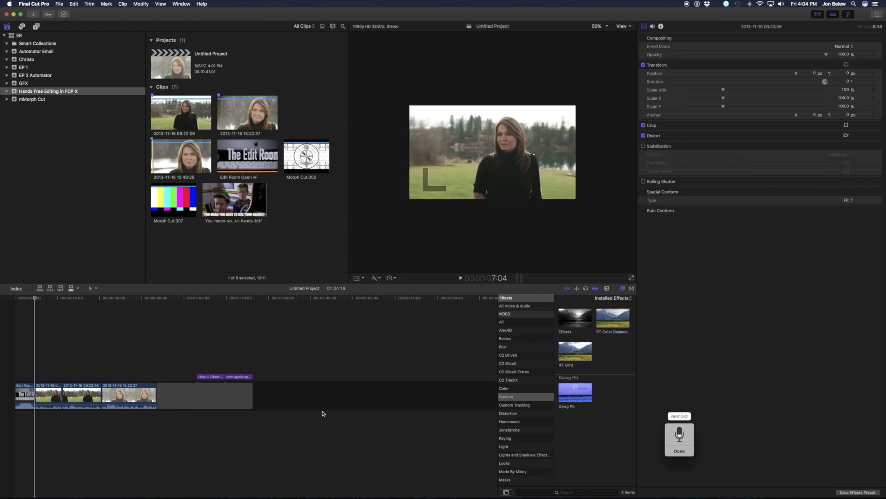
pyautogui.press('Down')
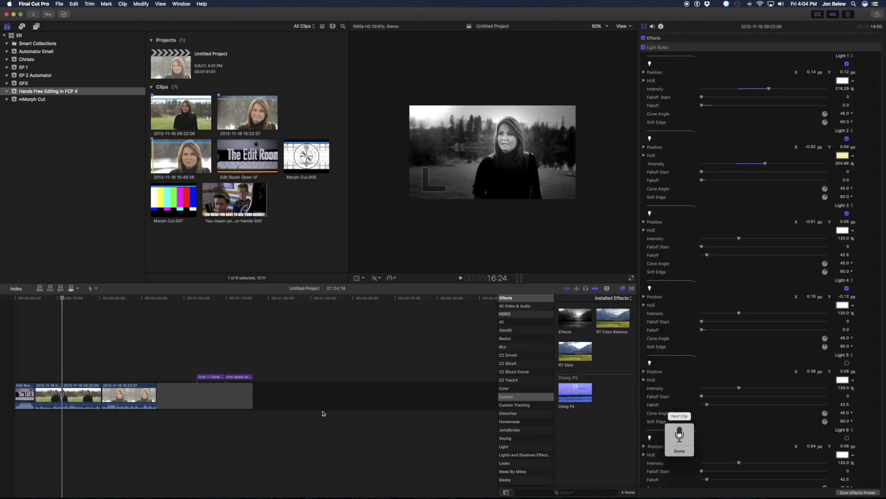
pyautogui.press('alt+super+x')
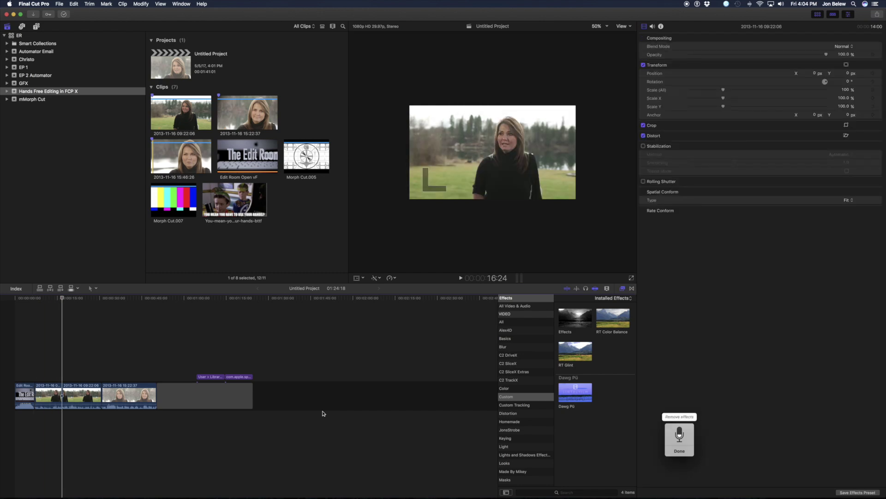
pyautogui.press('Down')
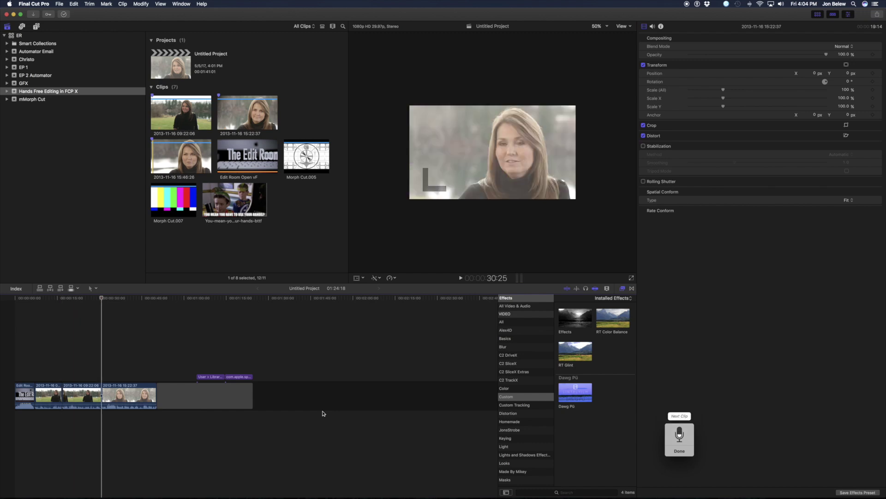
pyautogui.hotkey('alt', 'e')
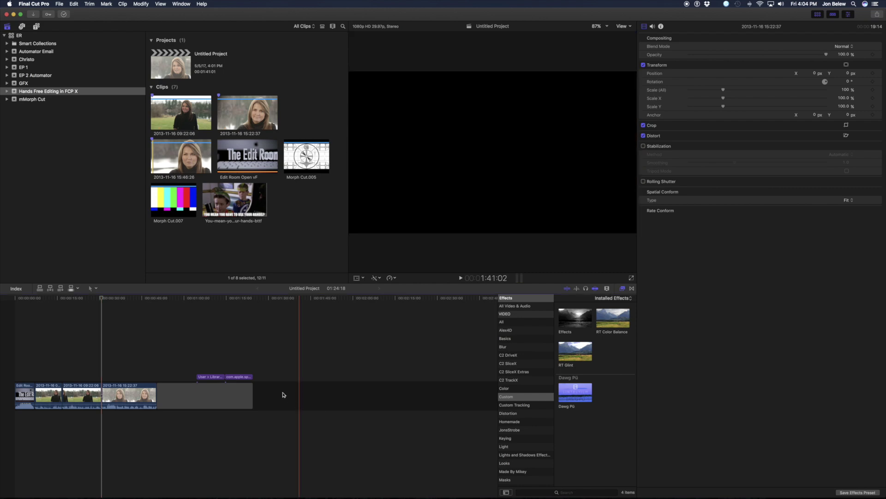
# Step: Verify in Keyboard's Dictation settings that dictation is on with Enhanced Dictation
pyautogui.click(9, 3)
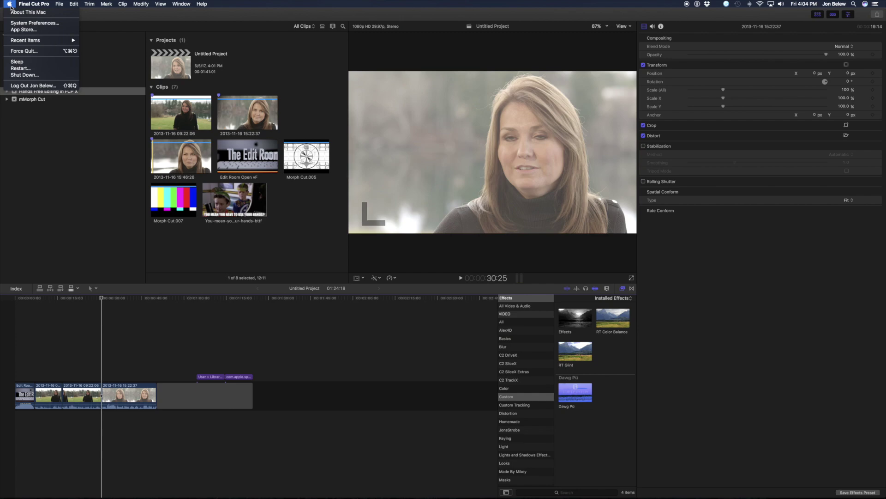
pyautogui.click(35, 23)
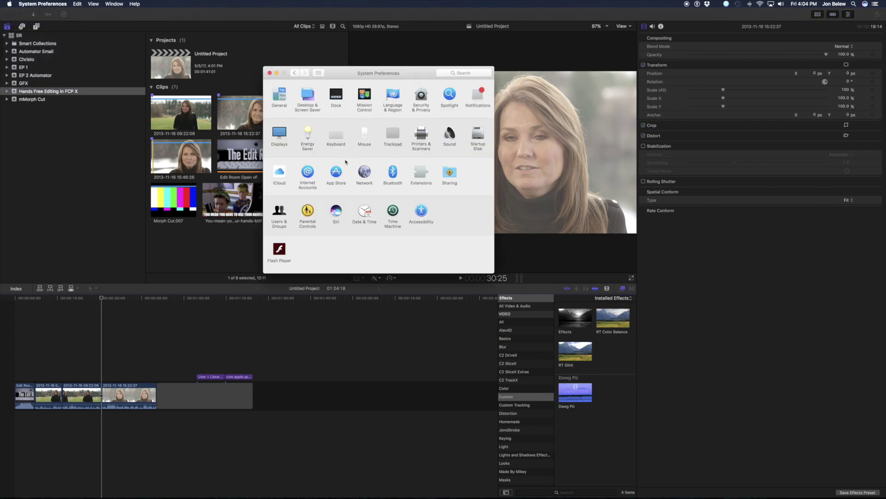
pyautogui.click(336, 135)
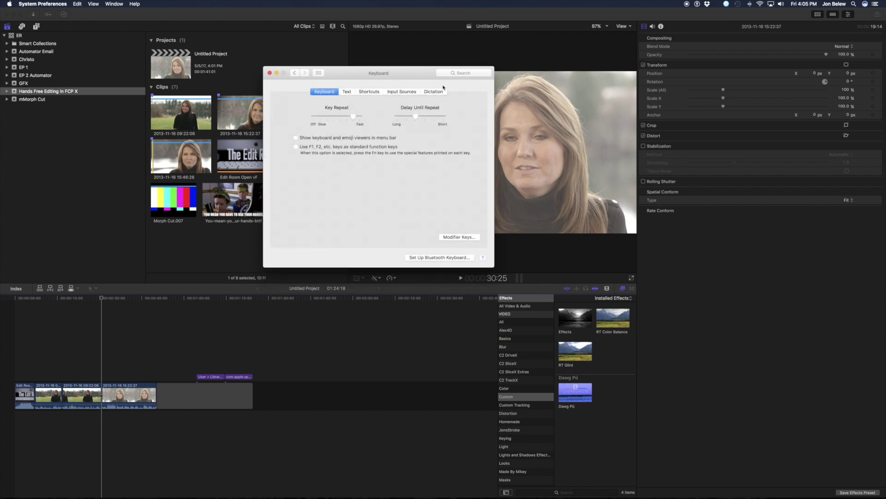
pyautogui.click(429, 91)
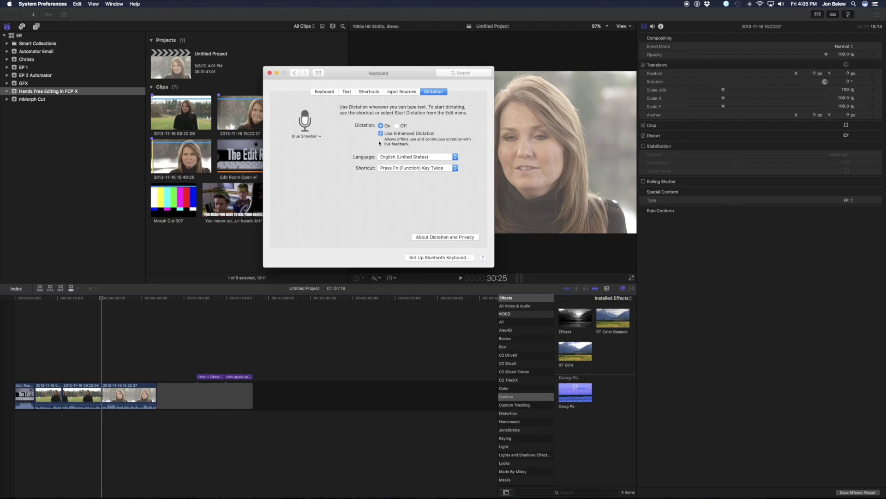
pyautogui.click(318, 73)
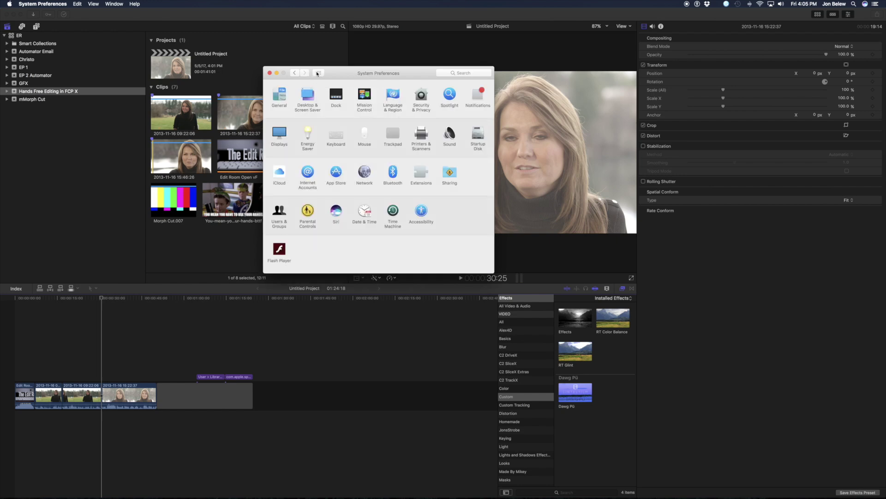
# Step: Open Accessibility > Dictation Commands and scroll through the custom User commands like Append and Play
pyautogui.click(422, 220)
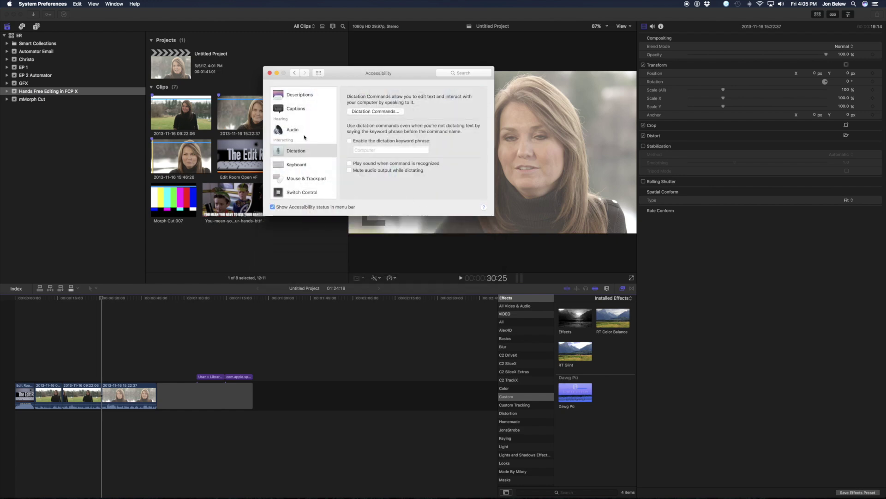
pyautogui.scroll(-2, 304, 137)
pyautogui.click(289, 137)
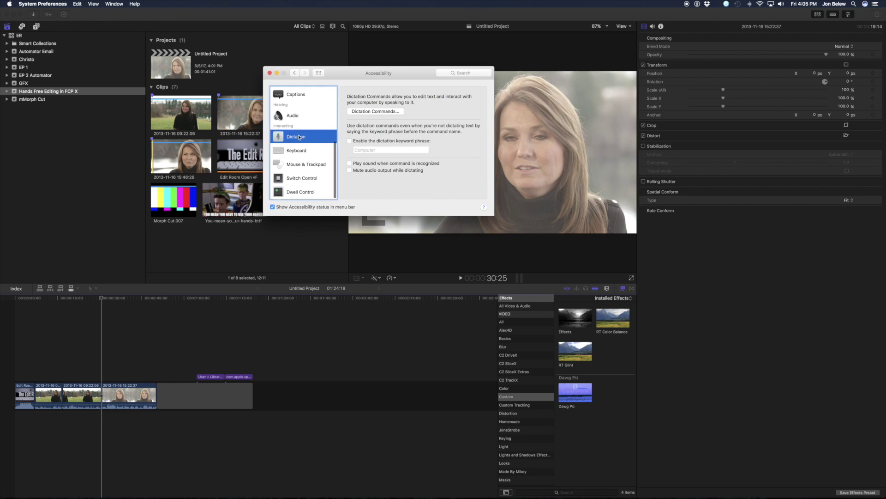
pyautogui.click(360, 111)
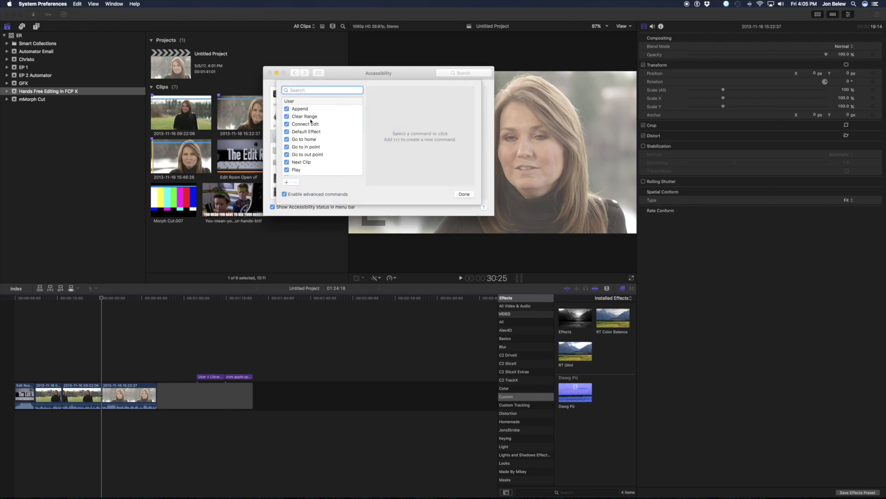
pyautogui.scroll(-5, 311, 121)
pyautogui.scroll(-10, 311, 121)
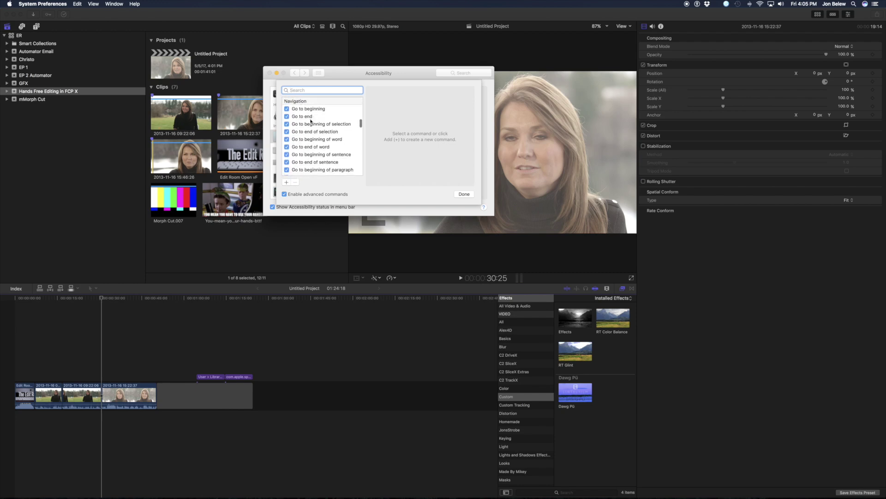
pyautogui.scroll(-3, 318, 125)
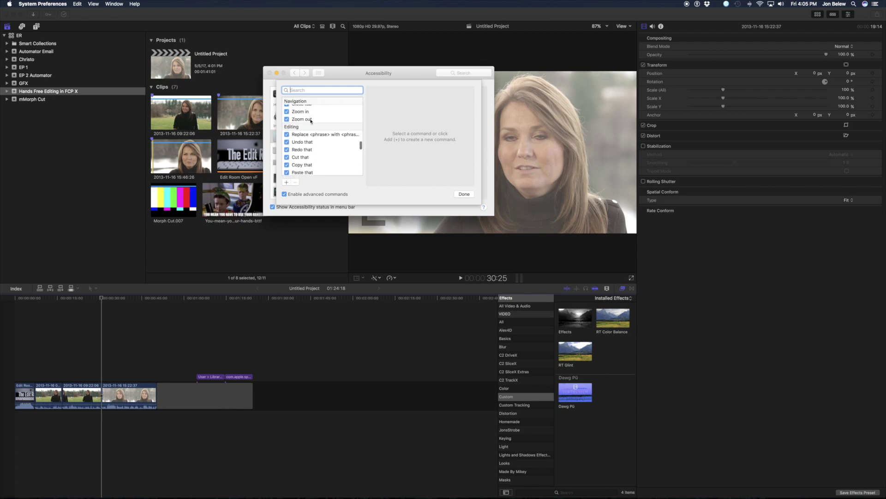
pyautogui.scroll(-6, 314, 146)
pyautogui.scroll(-5, 314, 147)
pyautogui.scroll(10, 314, 147)
pyautogui.scroll(8, 314, 147)
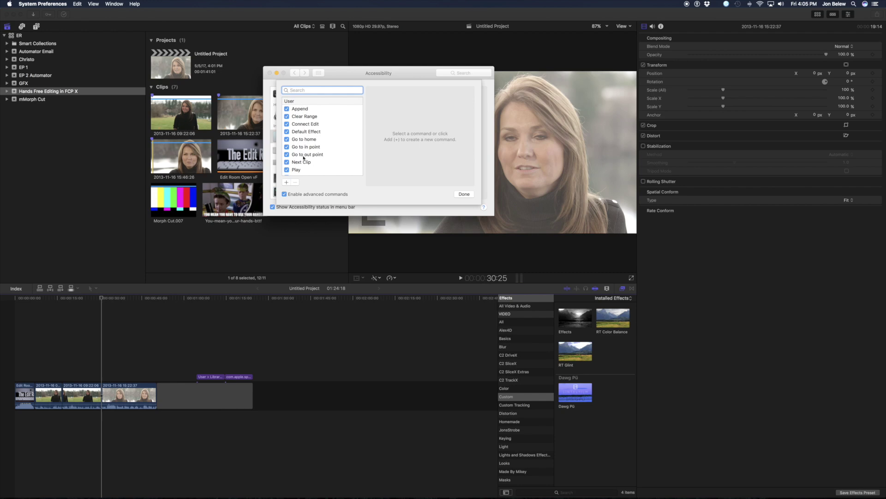
# Step: Add a new dictation command 'Play Full Screen' that applies only while using Final Cut Pro
pyautogui.click(286, 183)
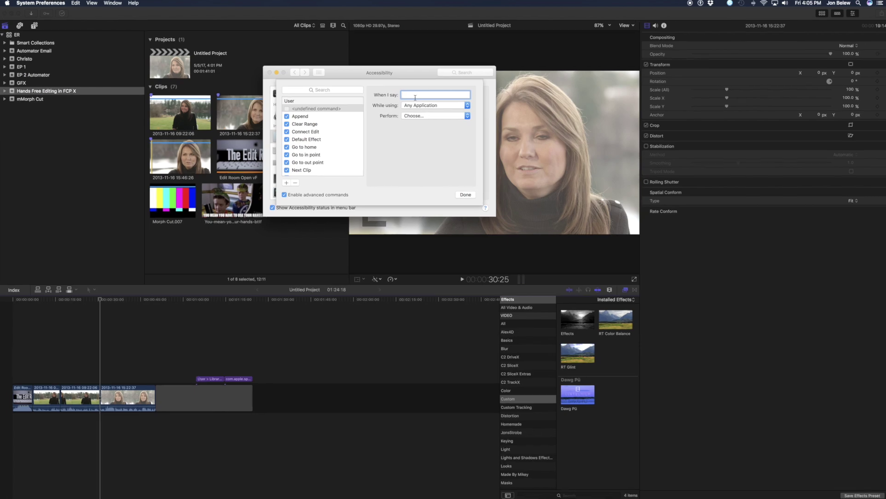
pyautogui.write('Play Full Screen')
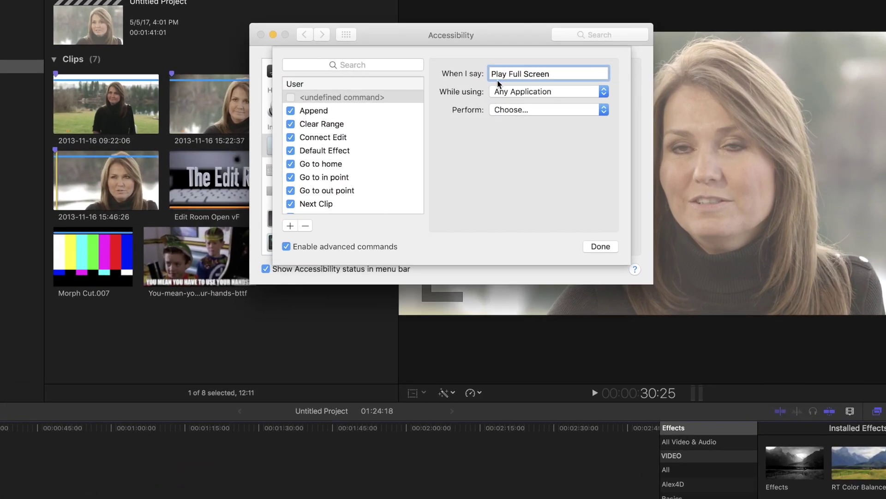
pyautogui.click(519, 92)
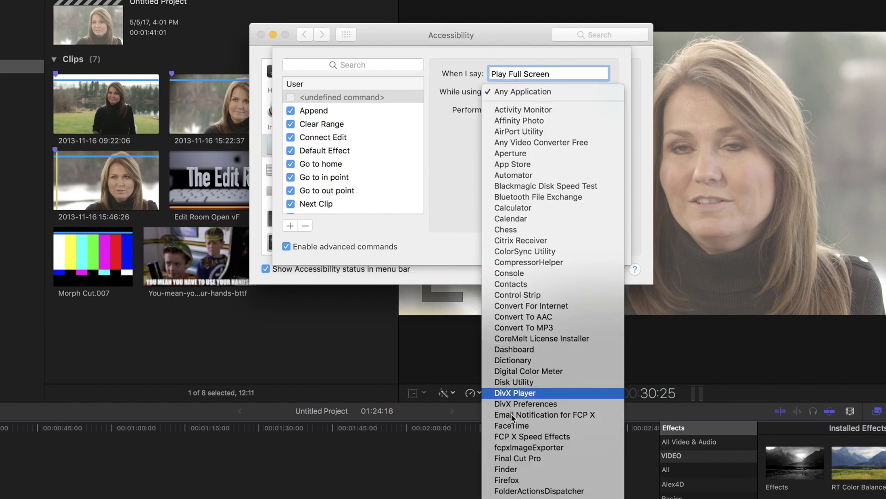
pyautogui.click(539, 459)
pyautogui.click(514, 111)
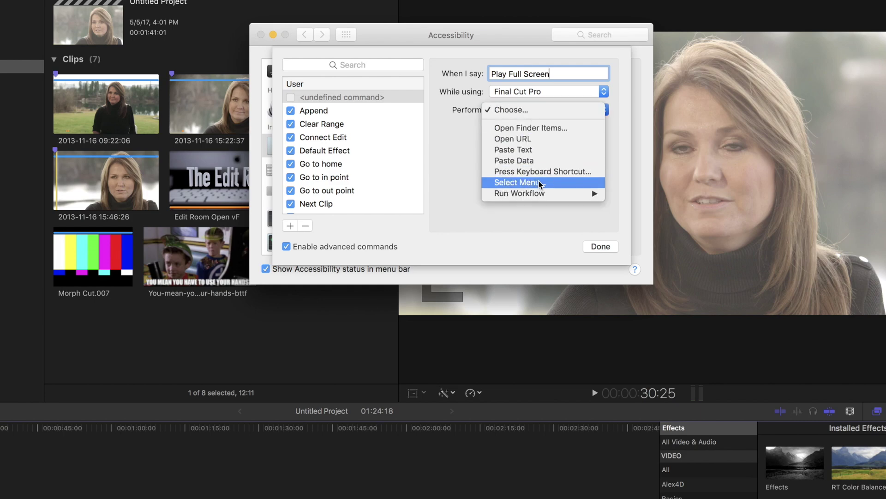
# Step: Set the command to select the 'Play Full Screen' menu item and save it
pyautogui.click(508, 185)
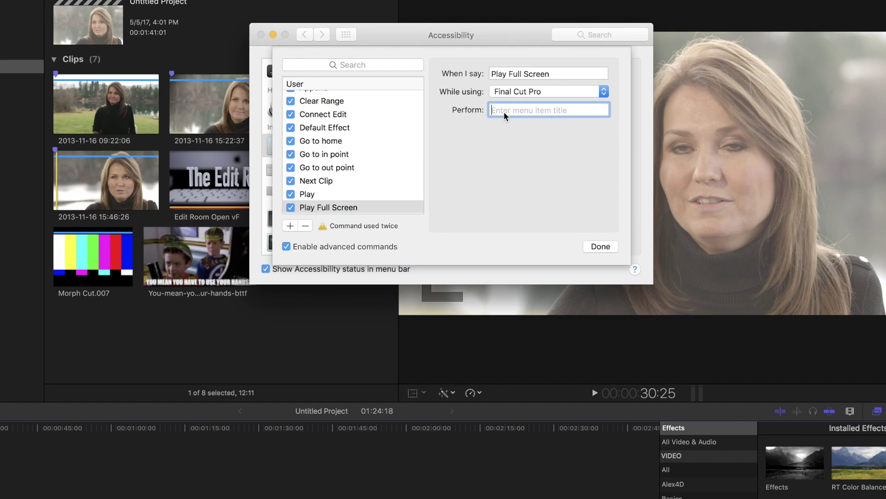
pyautogui.write('Play Full Screen')
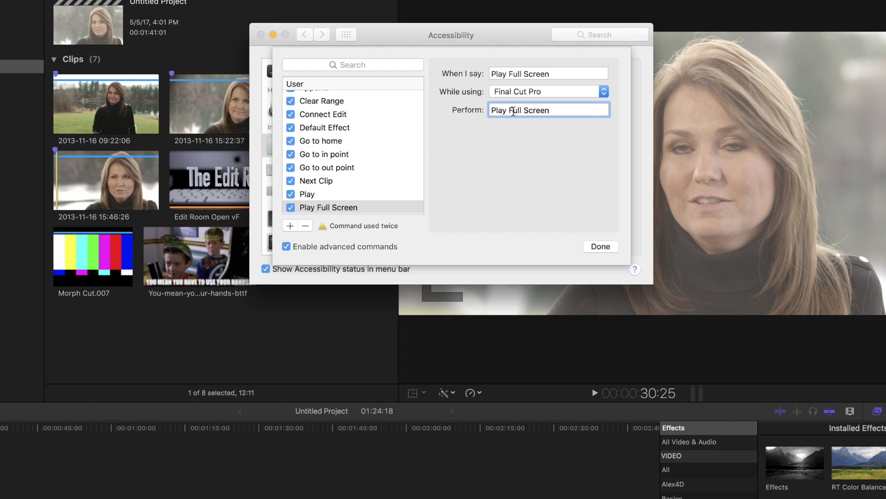
pyautogui.click(554, 113)
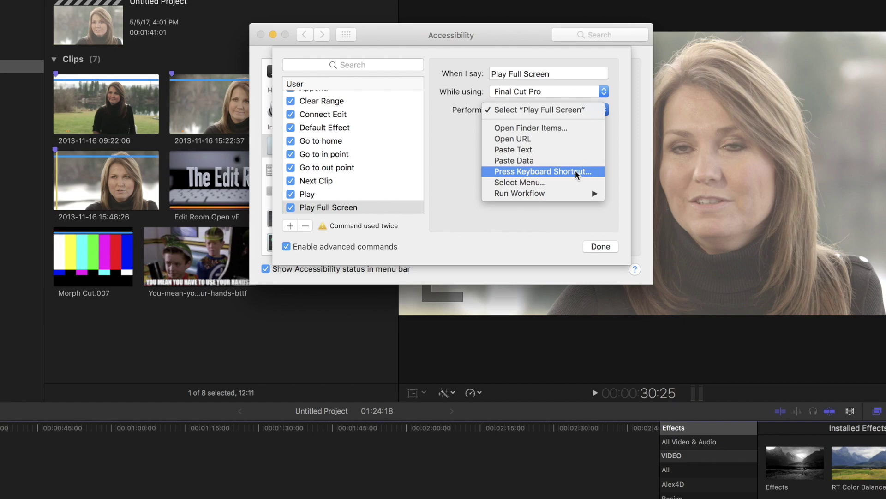
pyautogui.click(455, 154)
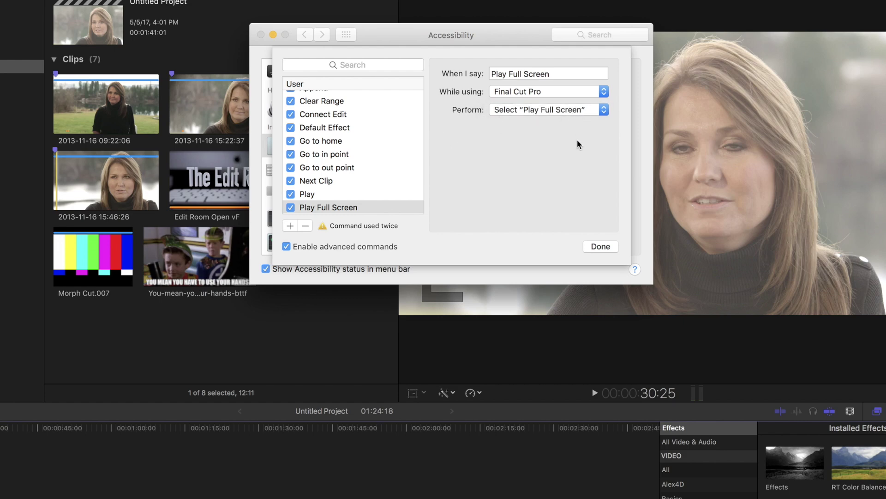
pyautogui.click(608, 248)
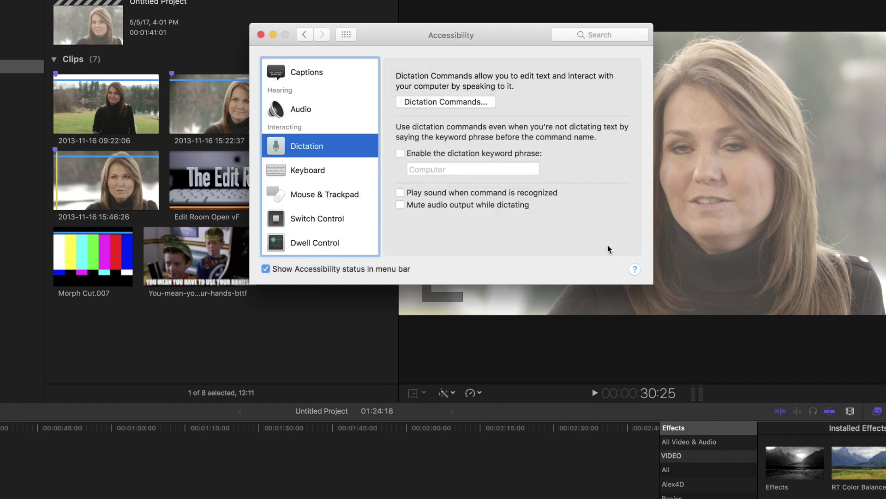
# Step: Close the Accessibility window to return to the Final Cut Pro project
pyautogui.click(260, 35)
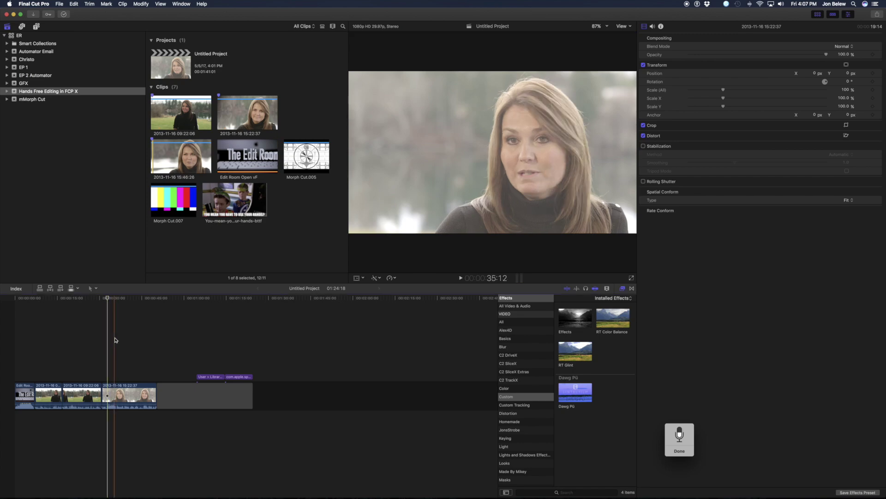
# Step: Choose View > Playback > Play Full Screen to play the project full screen
pyautogui.click(183, 4)
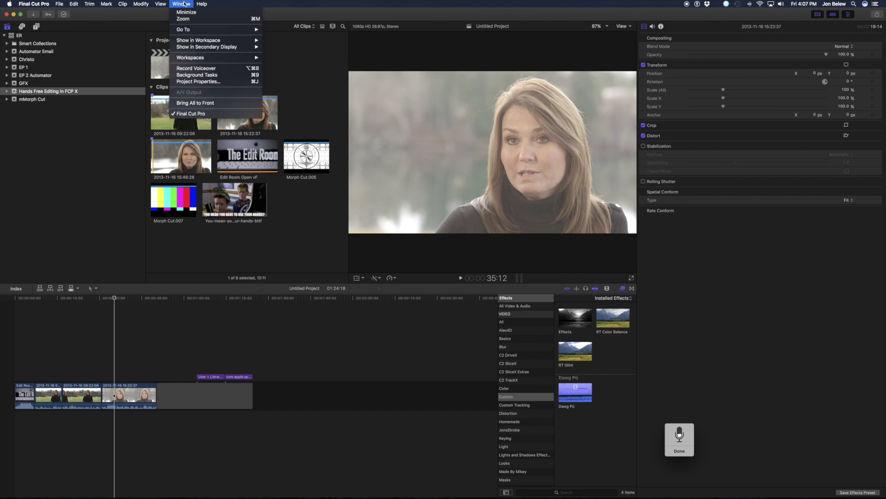
pyautogui.moveTo(161, 3)
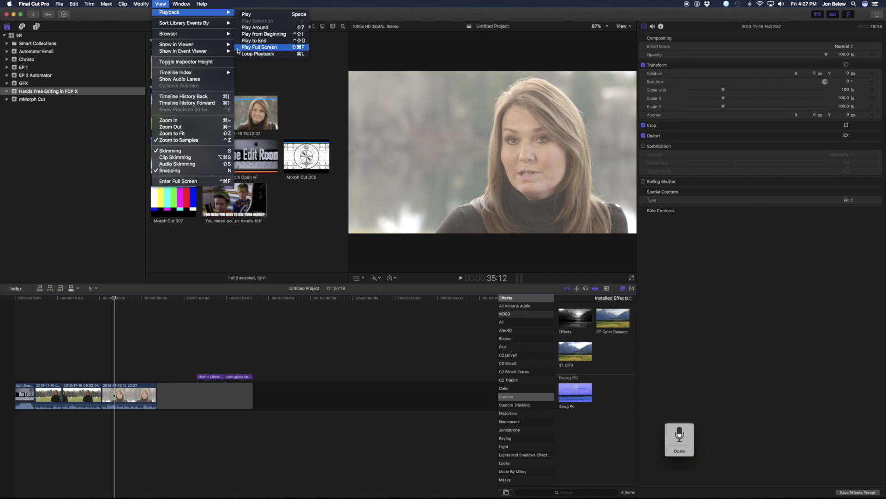
pyautogui.click(271, 48)
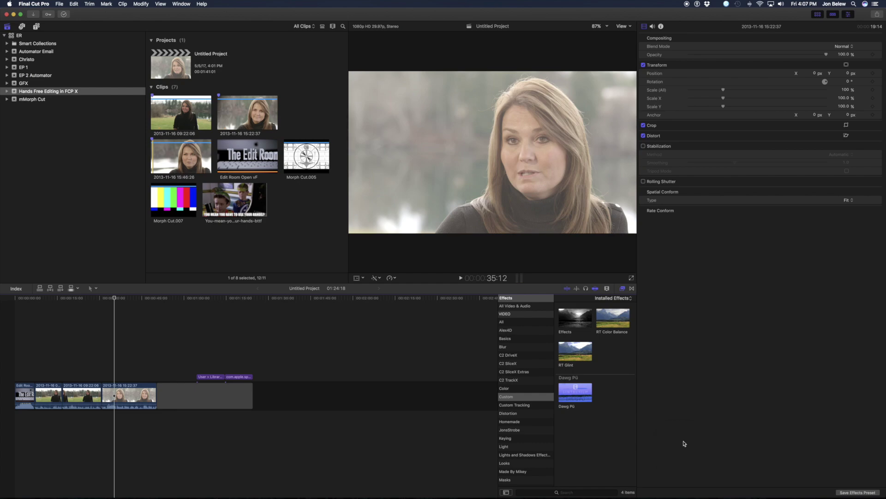
pyautogui.press('cmd+space')
# Step: Open System Preferences to the Dictation Commands list under Accessibility > Dictation
pyautogui.write('sys')
pyautogui.press('Return')
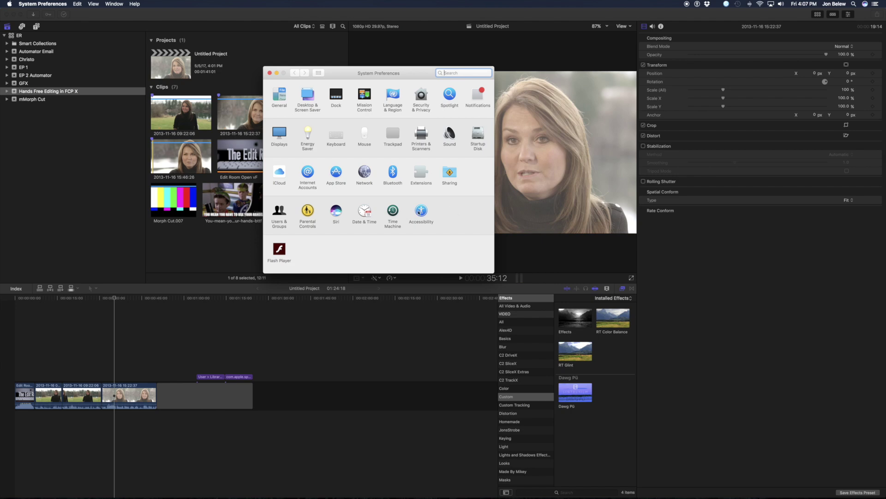
pyautogui.click(427, 212)
pyautogui.scroll(-5, 329, 172)
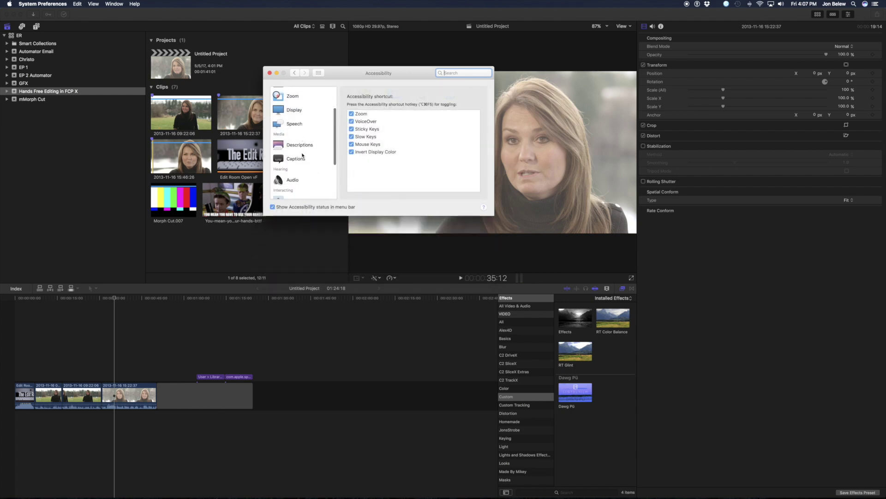
pyautogui.click(300, 147)
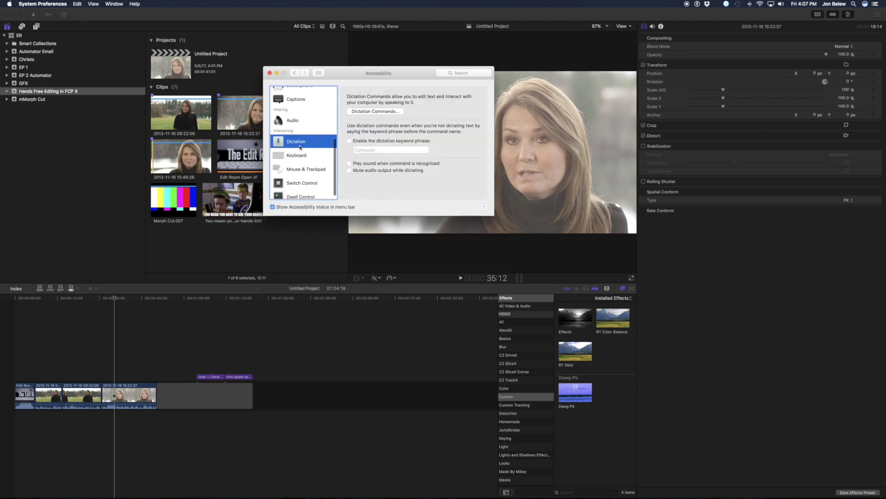
pyautogui.click(384, 113)
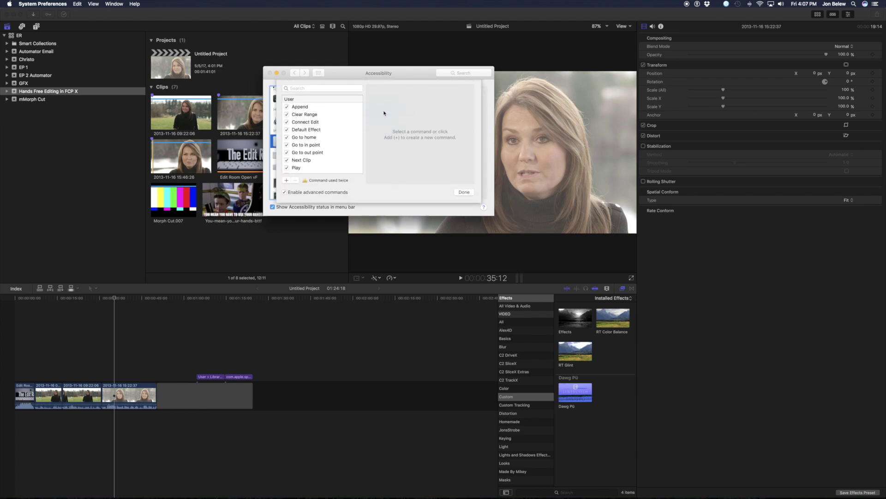
pyautogui.scroll(-1, 297, 132)
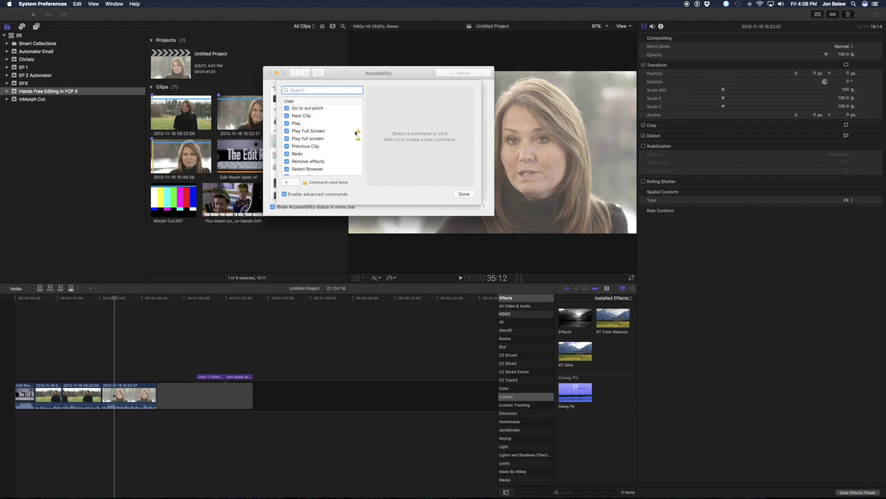
# Step: Delete the duplicate Play full screen dictation command
pyautogui.click(322, 139)
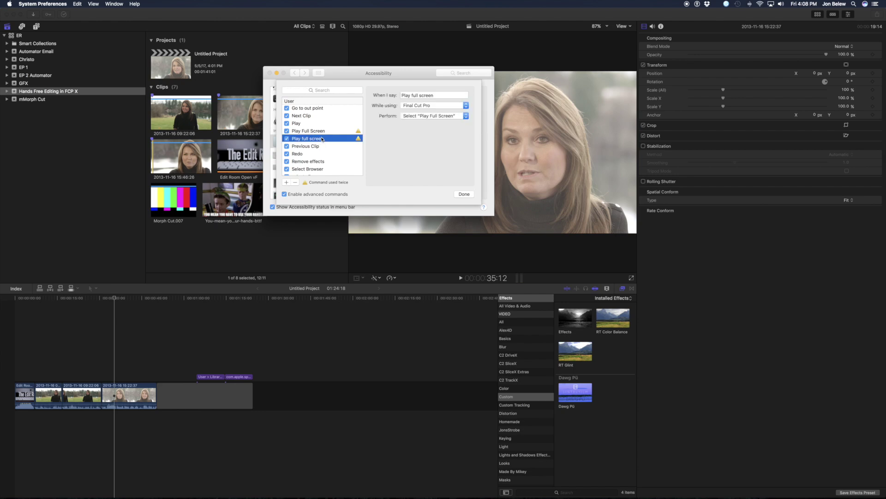
pyautogui.click(295, 182)
pyautogui.click(434, 115)
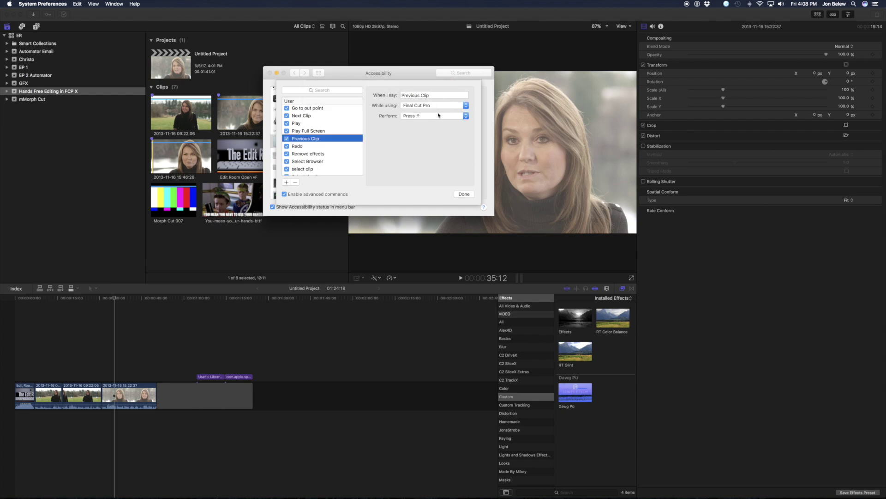
# Step: Change the remaining command's phrase to 'Play full screen', then close the preferences
pyautogui.click(318, 131)
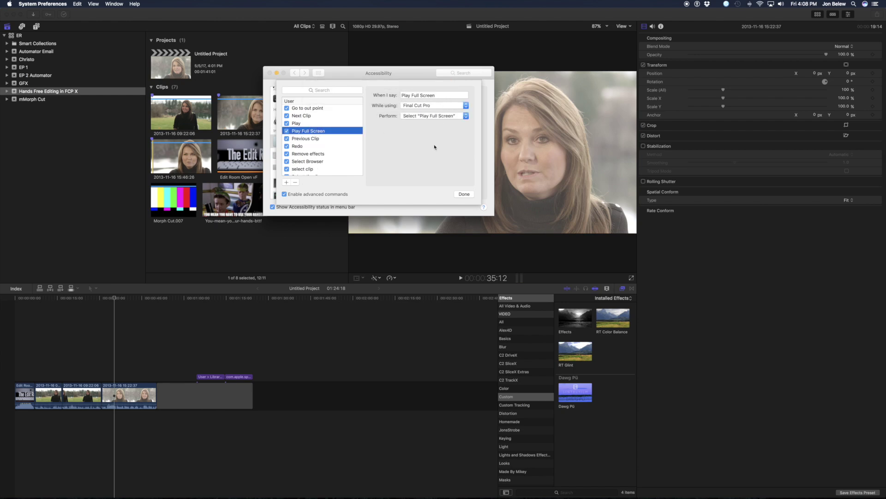
pyautogui.click(413, 95)
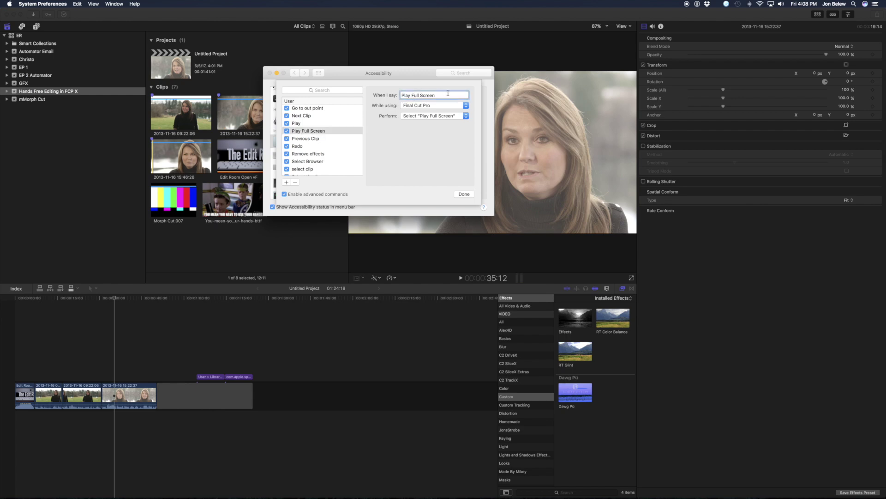
pyautogui.press('BackSpace')
pyautogui.write('f')
pyautogui.press('BackSpace')
pyautogui.write('s')
pyautogui.click(462, 197)
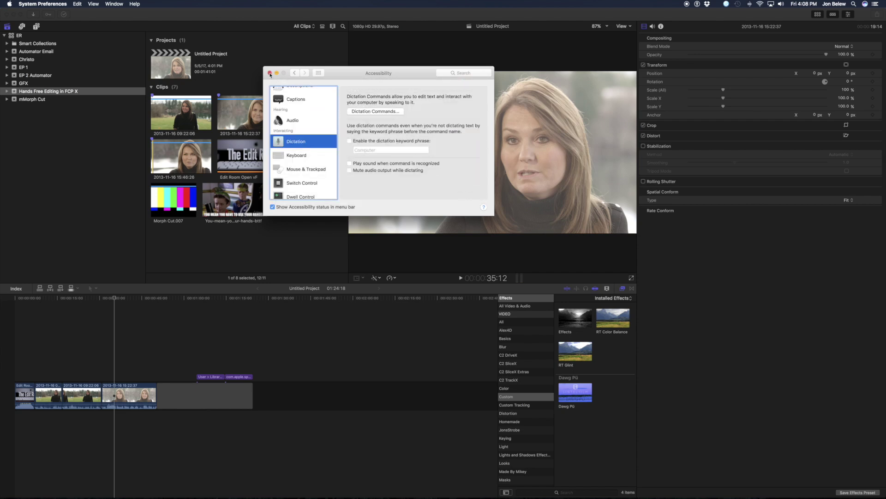
pyautogui.click(270, 74)
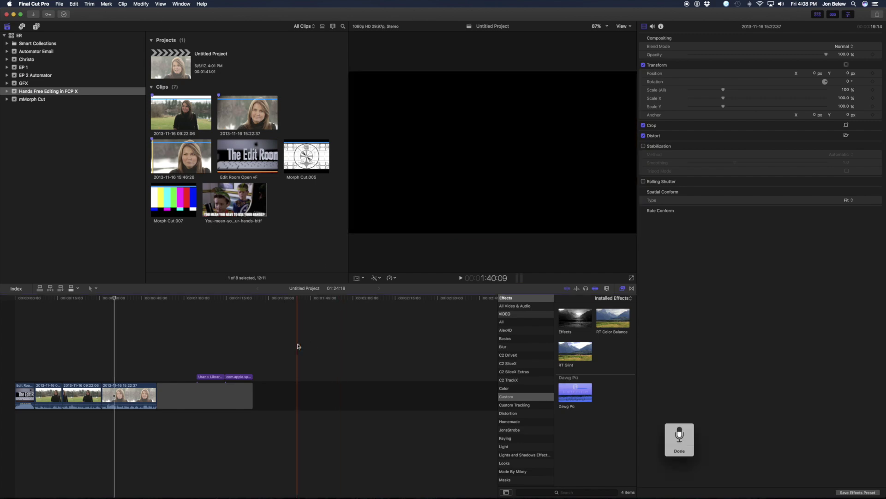
# Step: Jump to the previous clip, play the interview full screen, then exit and stop playback
pyautogui.press('Up')
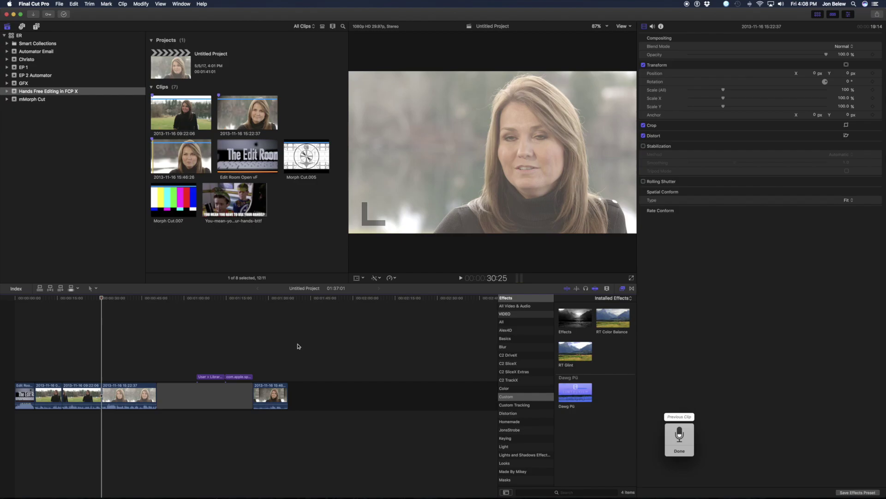
pyautogui.press('super+shift+f')
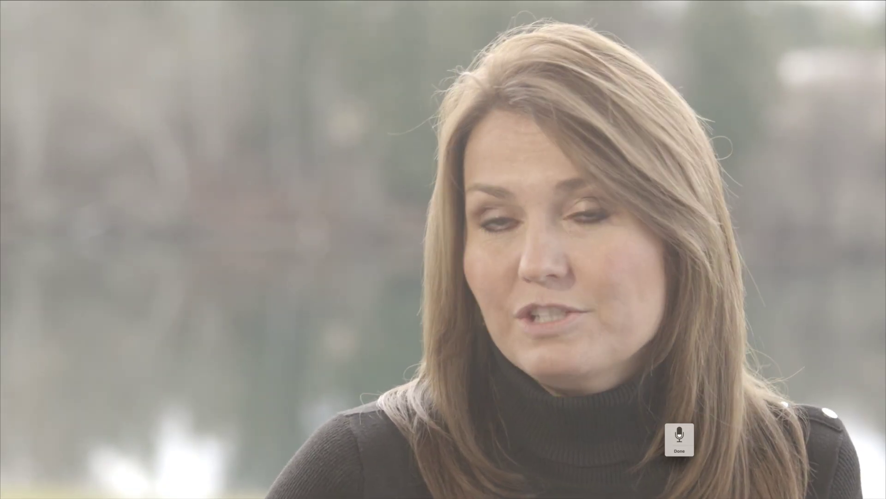
pyautogui.press('Escape')
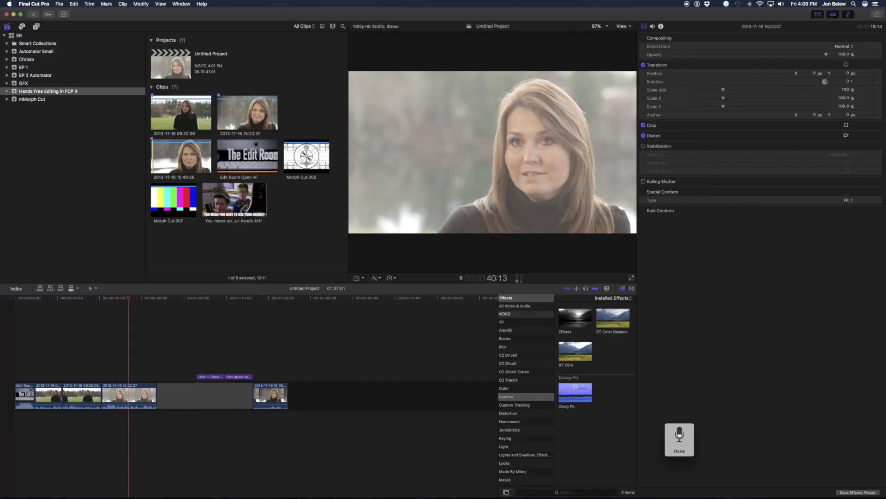
pyautogui.press('space')
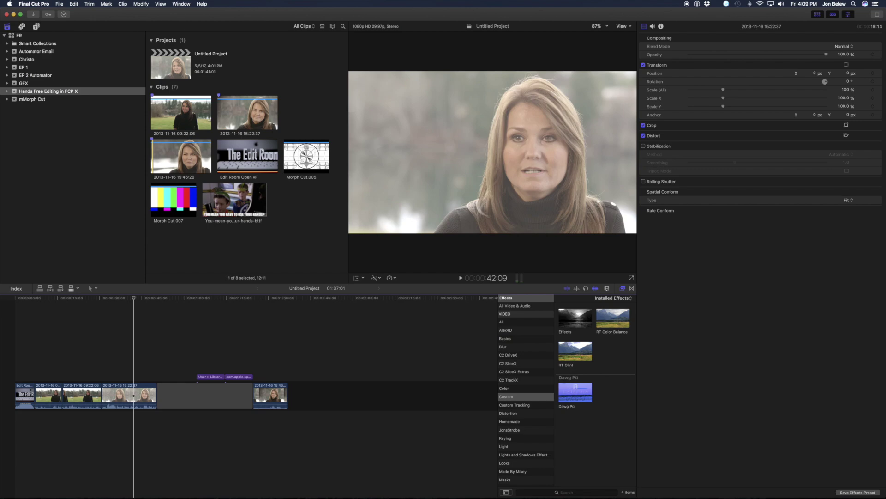
pyautogui.press('super+space')
pyautogui.write('sys')
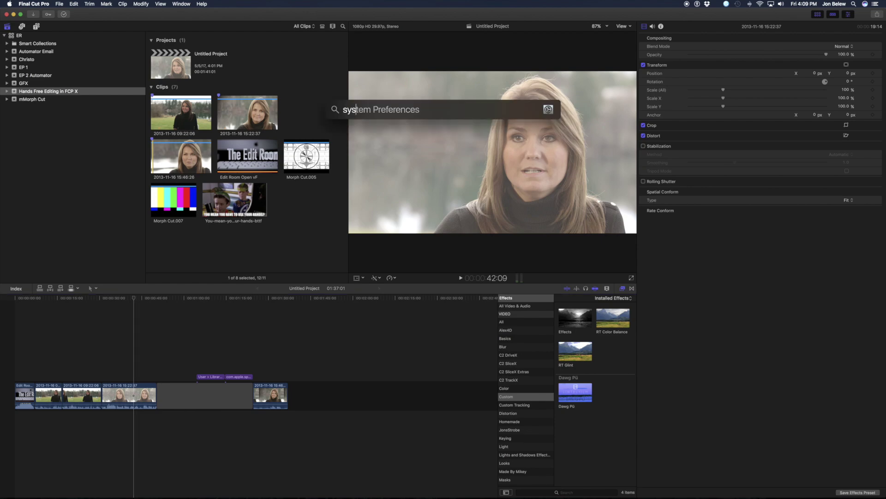
pyautogui.press('Return')
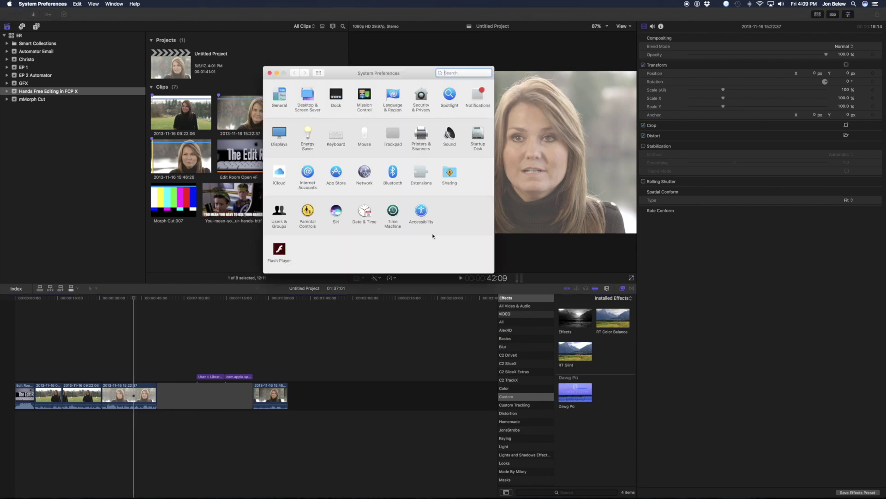
pyautogui.click(421, 212)
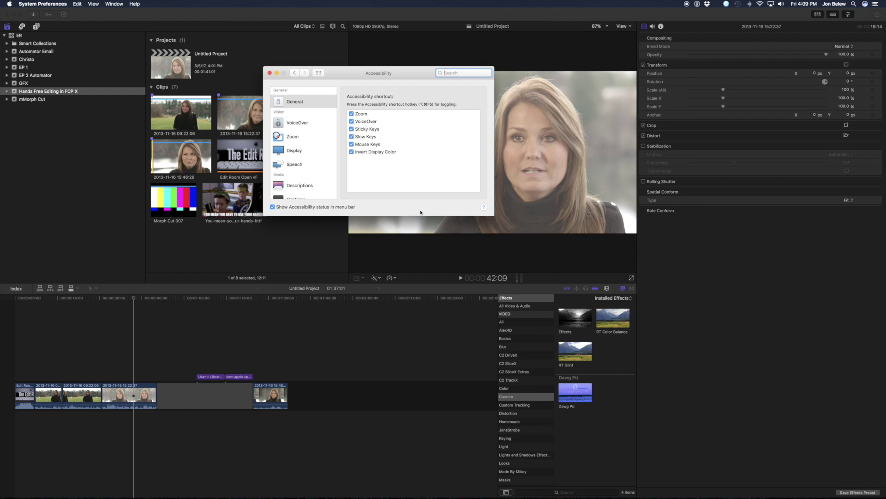
pyautogui.scroll(-5, 284, 156)
pyautogui.click(294, 159)
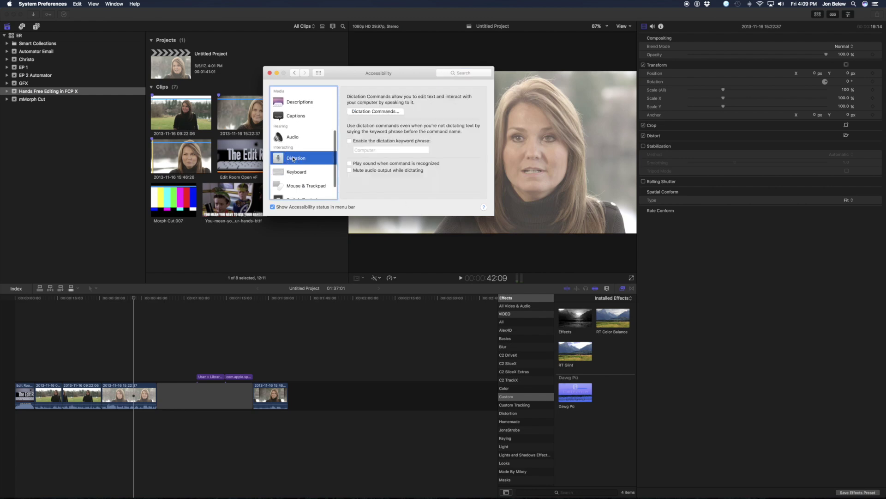
pyautogui.click(376, 111)
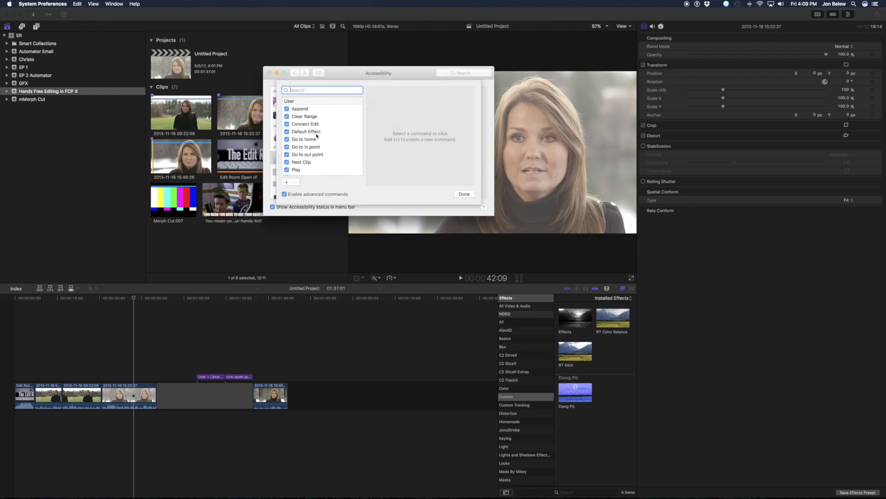
pyautogui.scroll(-5, 317, 137)
pyautogui.scroll(5, 317, 136)
pyautogui.click(464, 195)
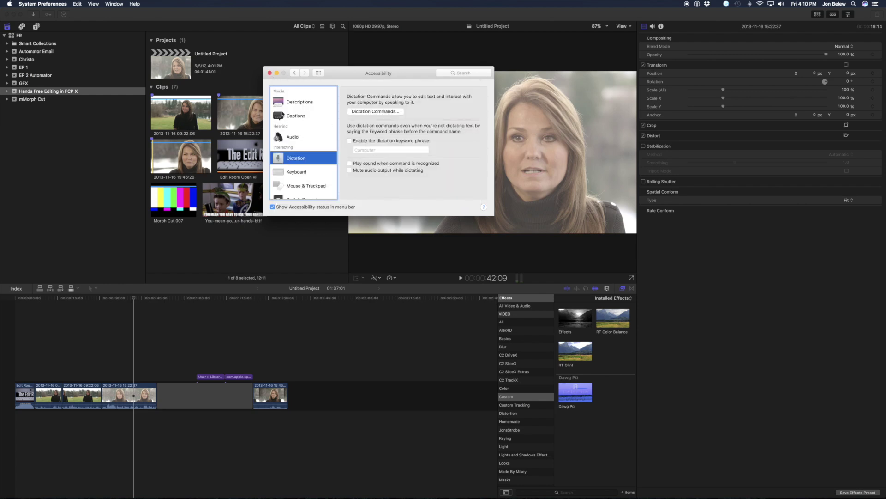
pyautogui.click(270, 73)
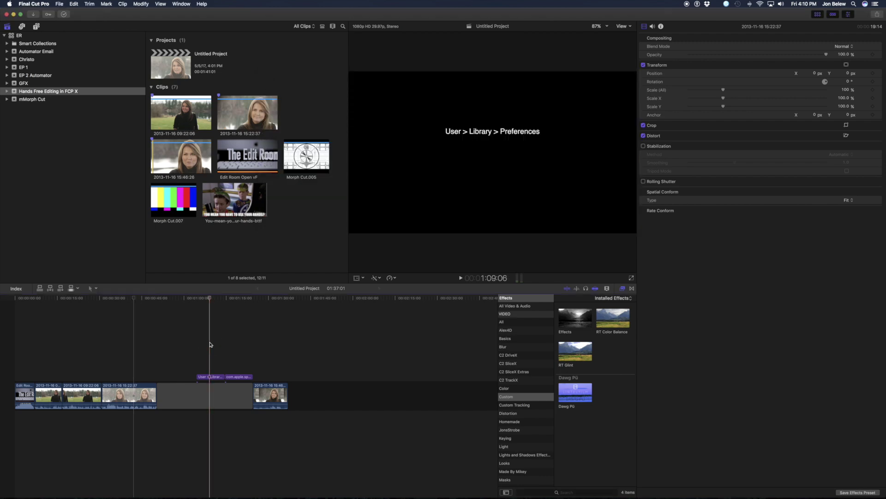
# Step: Select the User > Library > Preferences title, then show the CustomCommands.plist title in the viewer
pyautogui.click(210, 344)
pyautogui.click(210, 376)
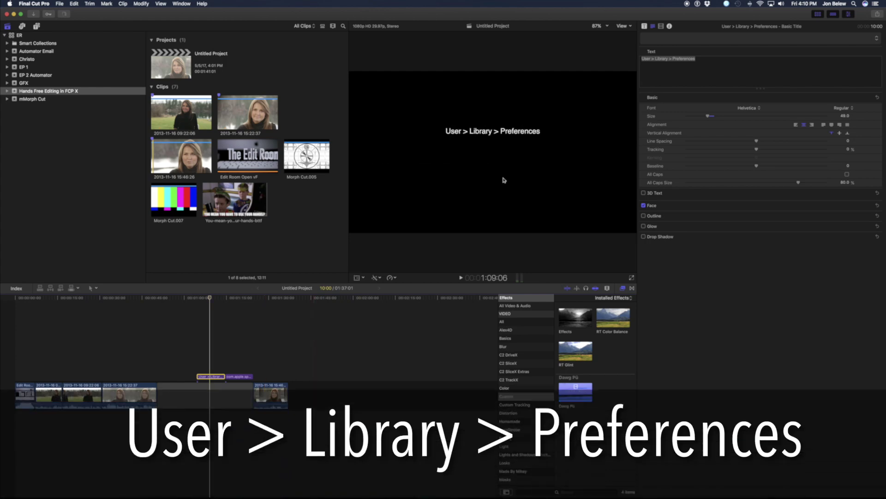
pyautogui.click(455, 135)
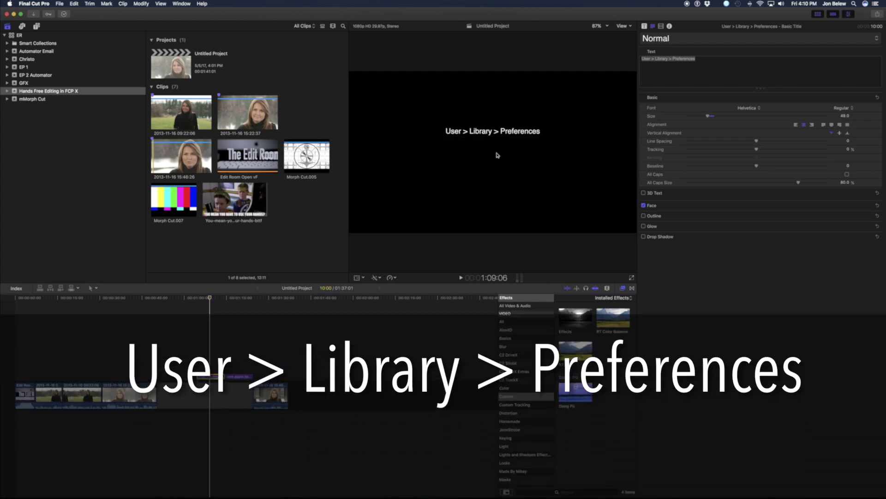
pyautogui.click(238, 377)
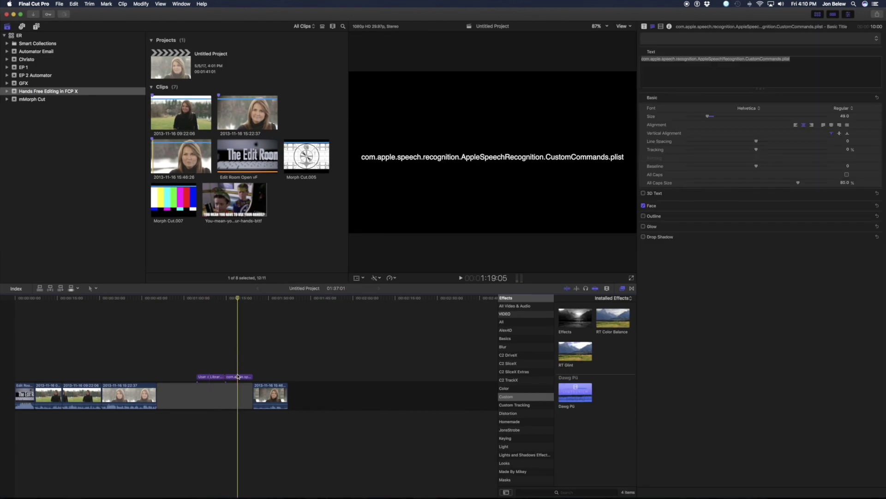